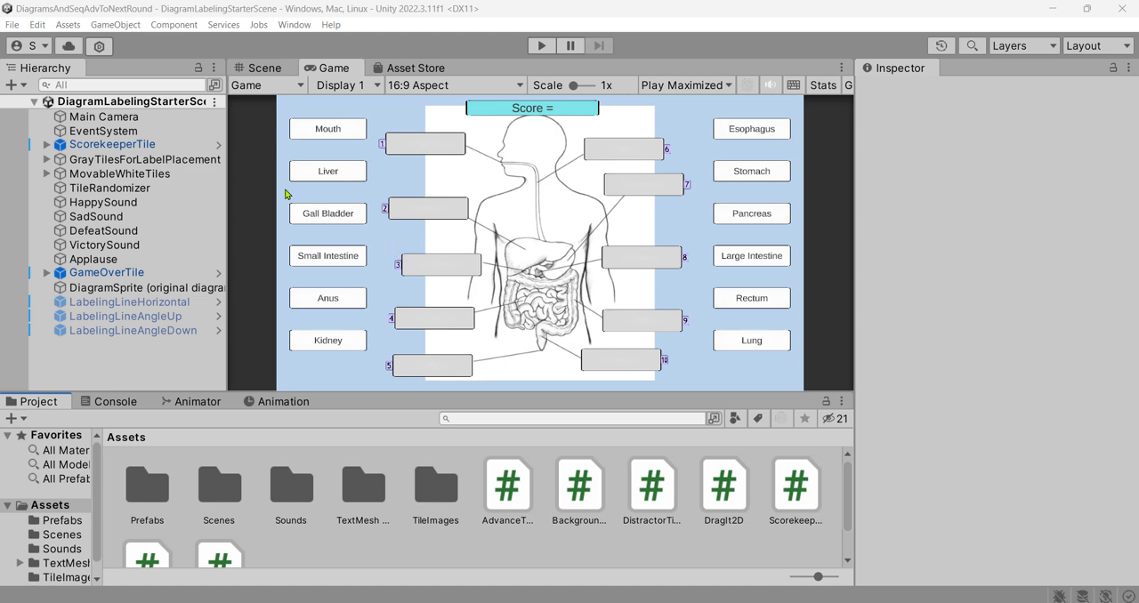
- On the ScorekeeperTile's Scorekeeper Script, enable Multi Scene Game and set the percent score needed to 90
left_click(105, 147)
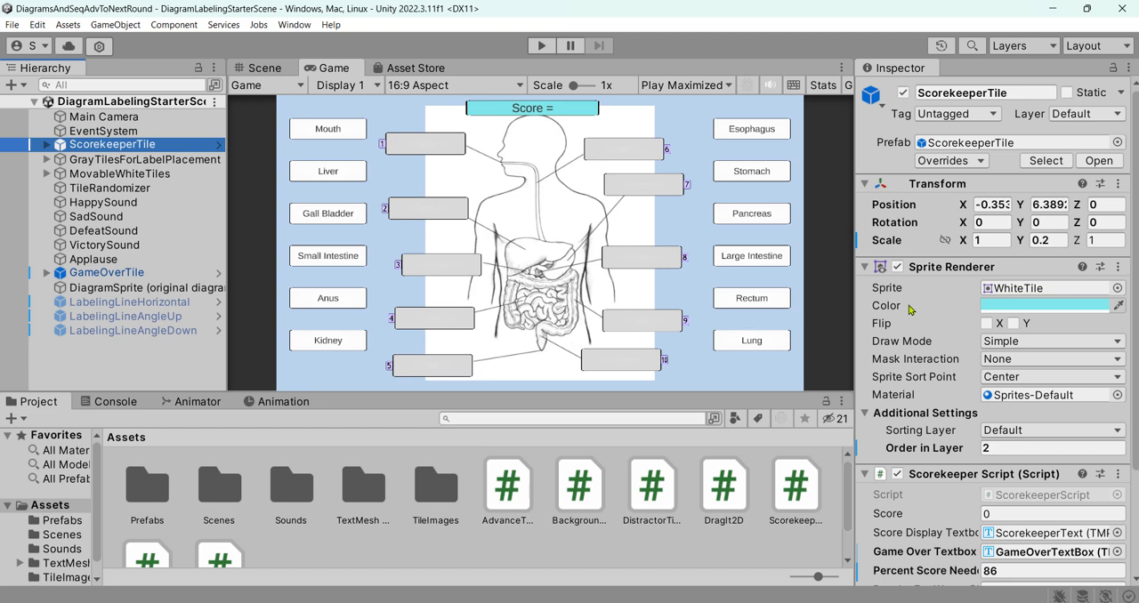
scroll(909, 309, "down", 3)
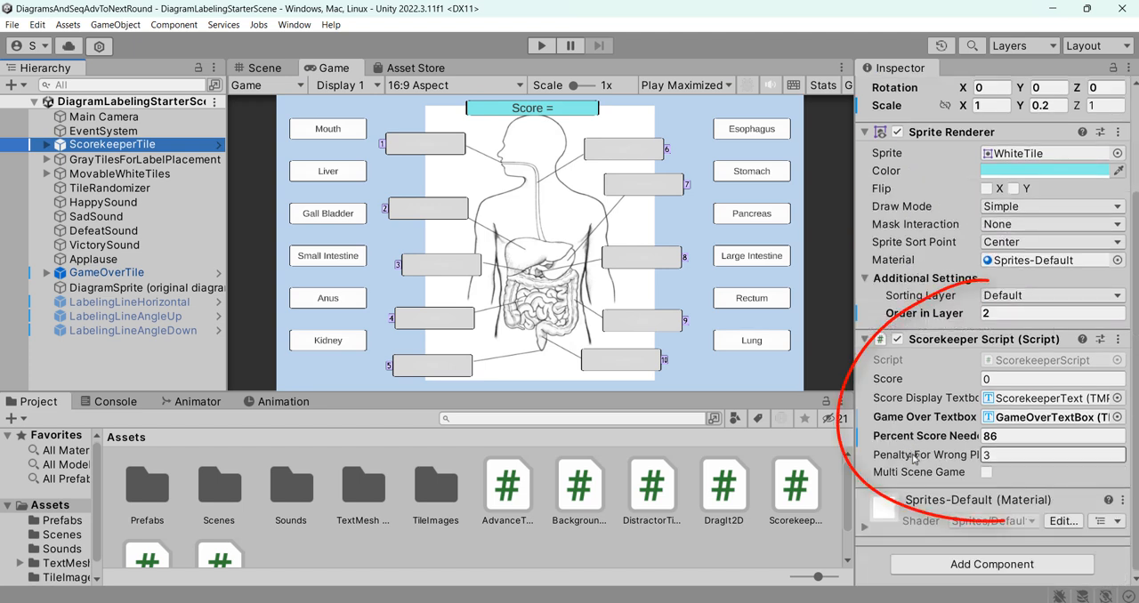
left_click(987, 473)
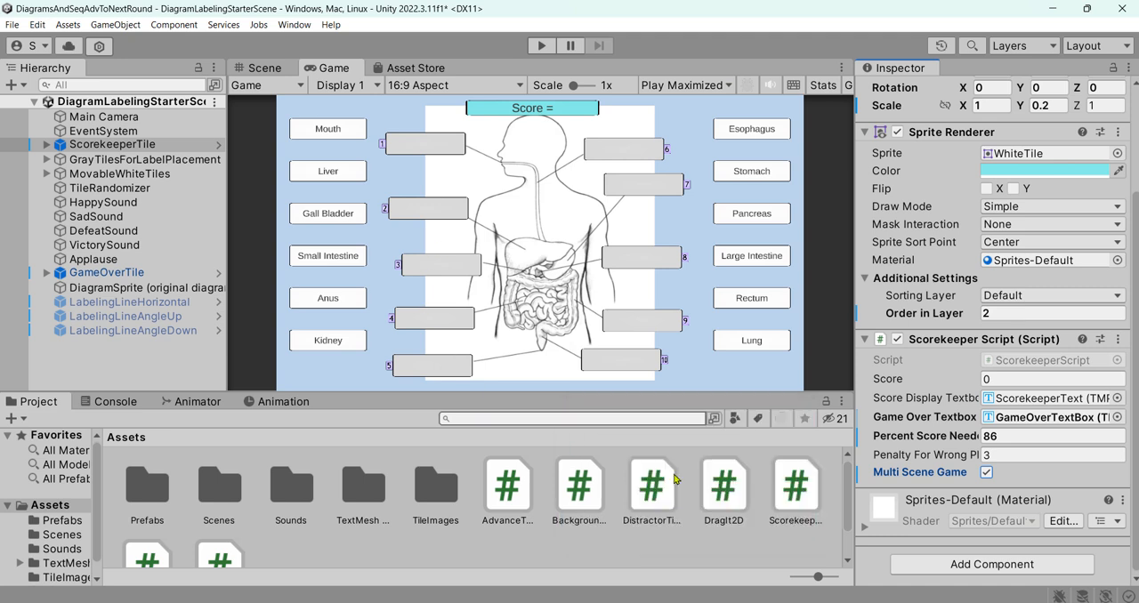
left_click(1008, 436)
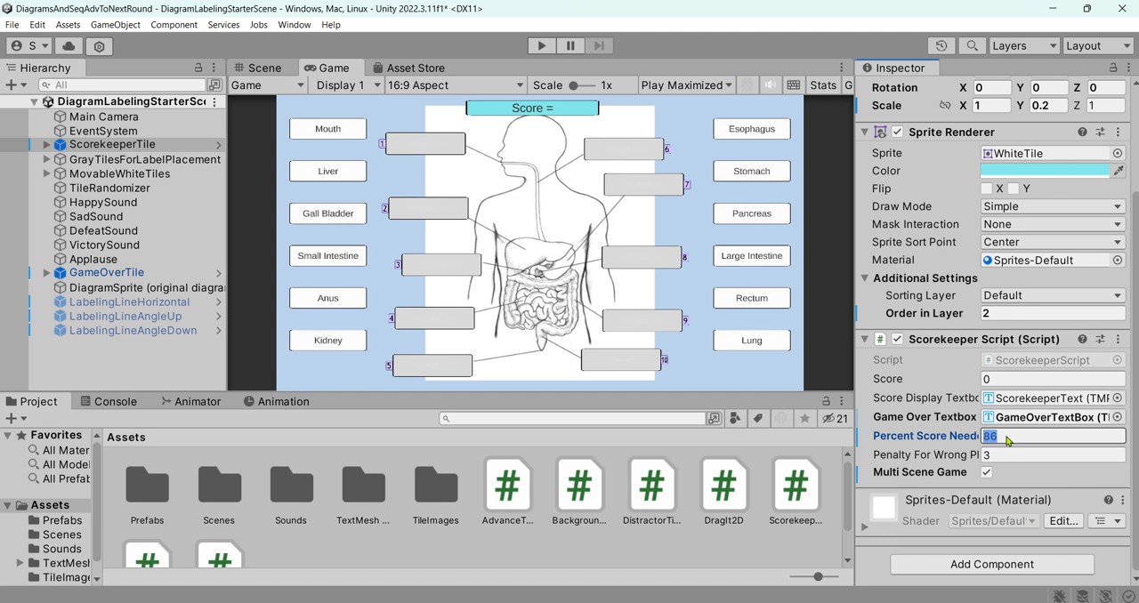
type("90")
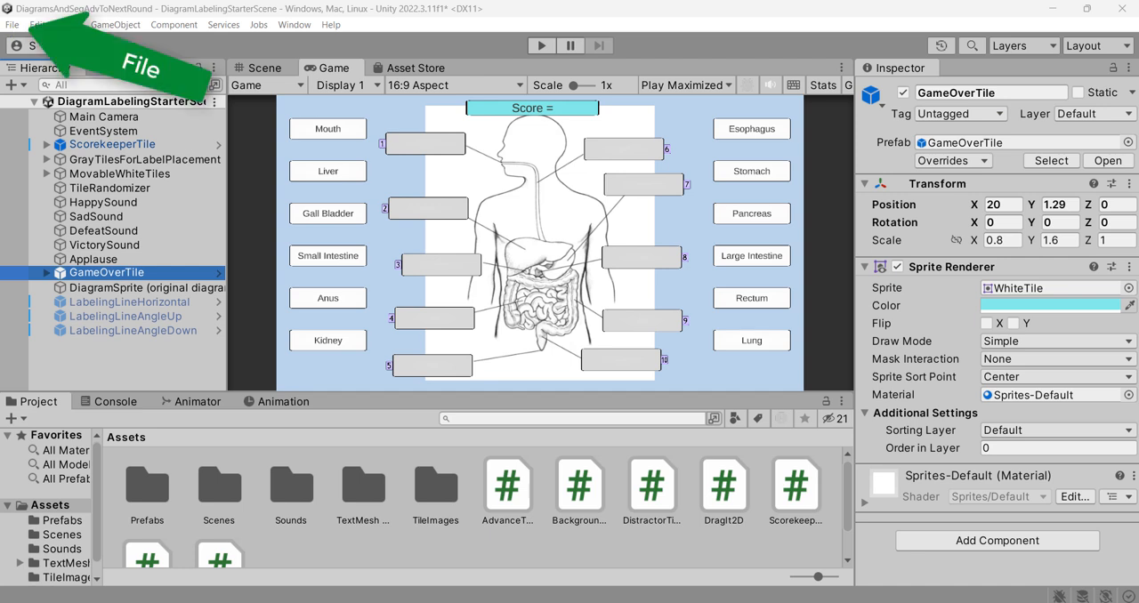
- Add the open DiagramLabelingStarterScene to the scenes in the build settings and remove SampleScene from the list
left_click(12, 25)
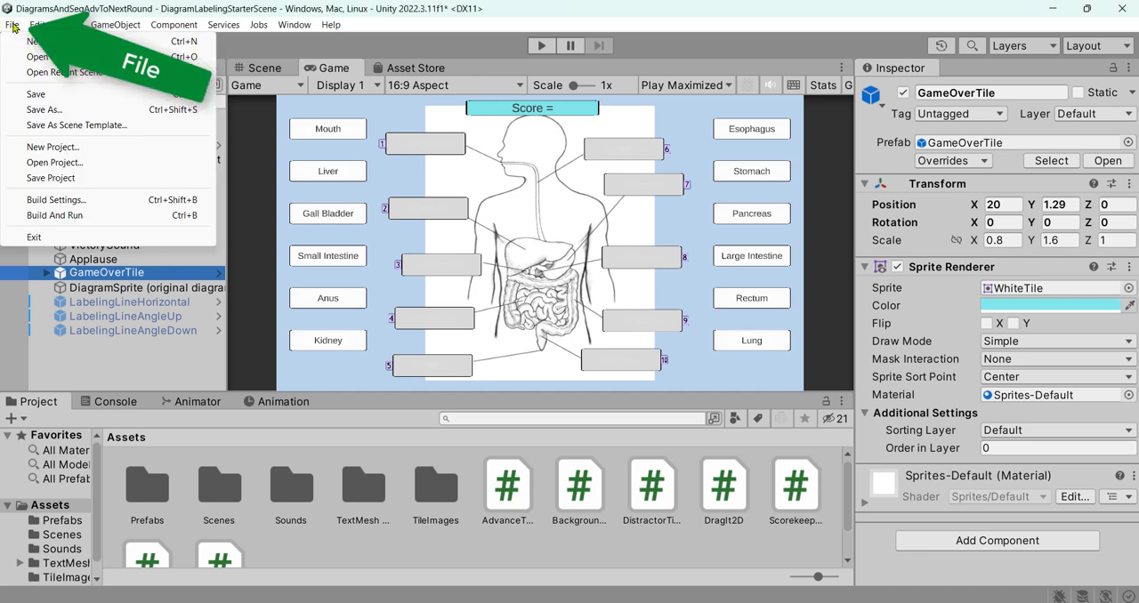
left_click(99, 203)
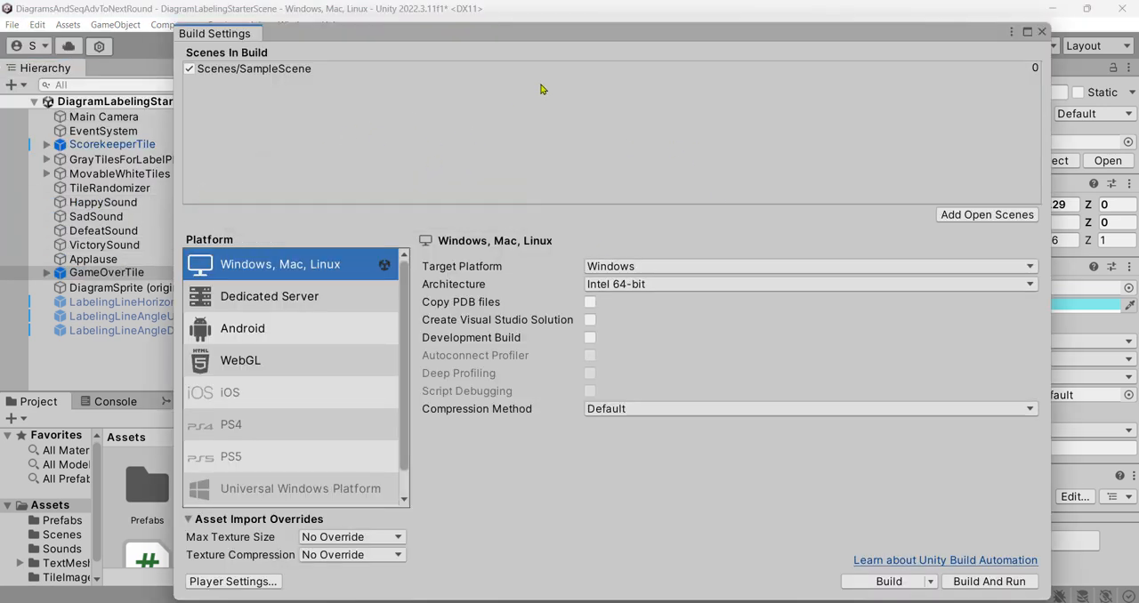
left_click_drag(586, 45, 584, 67)
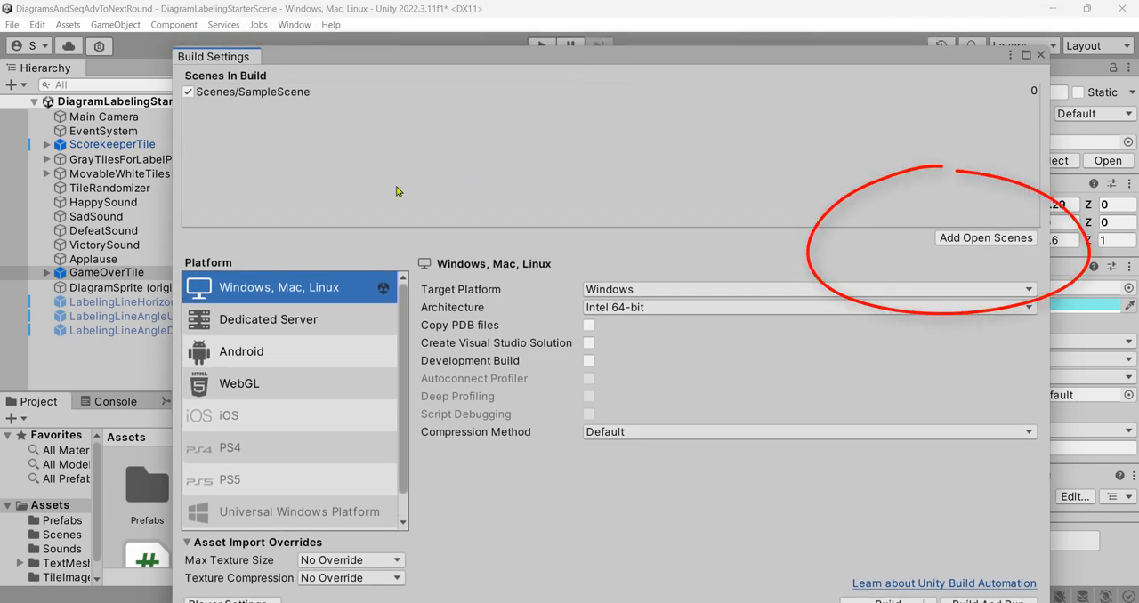
left_click(990, 240)
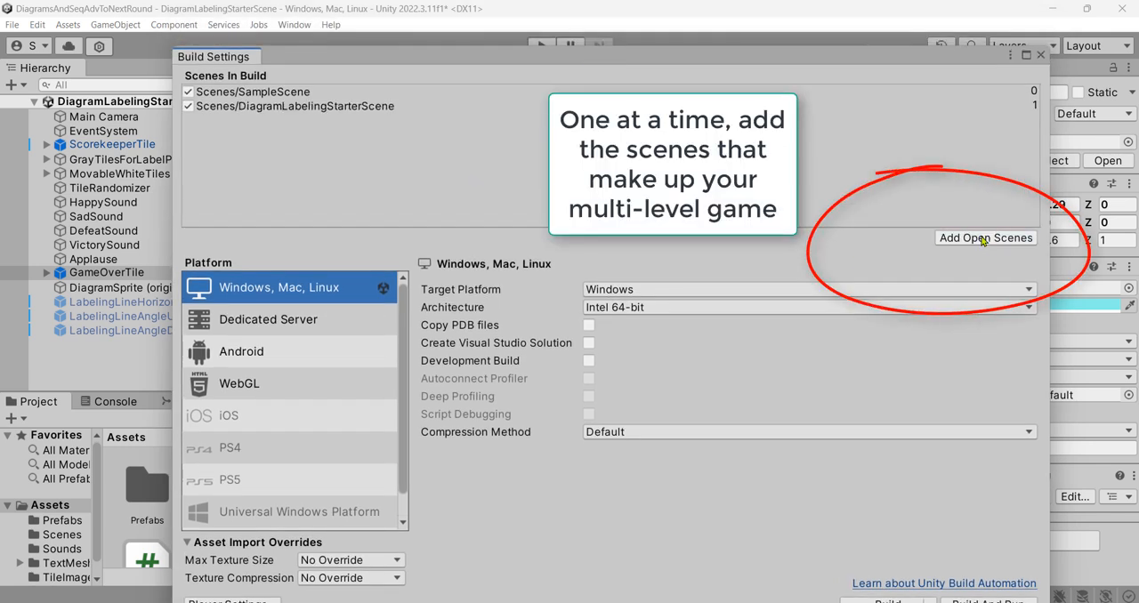
left_click(304, 93)
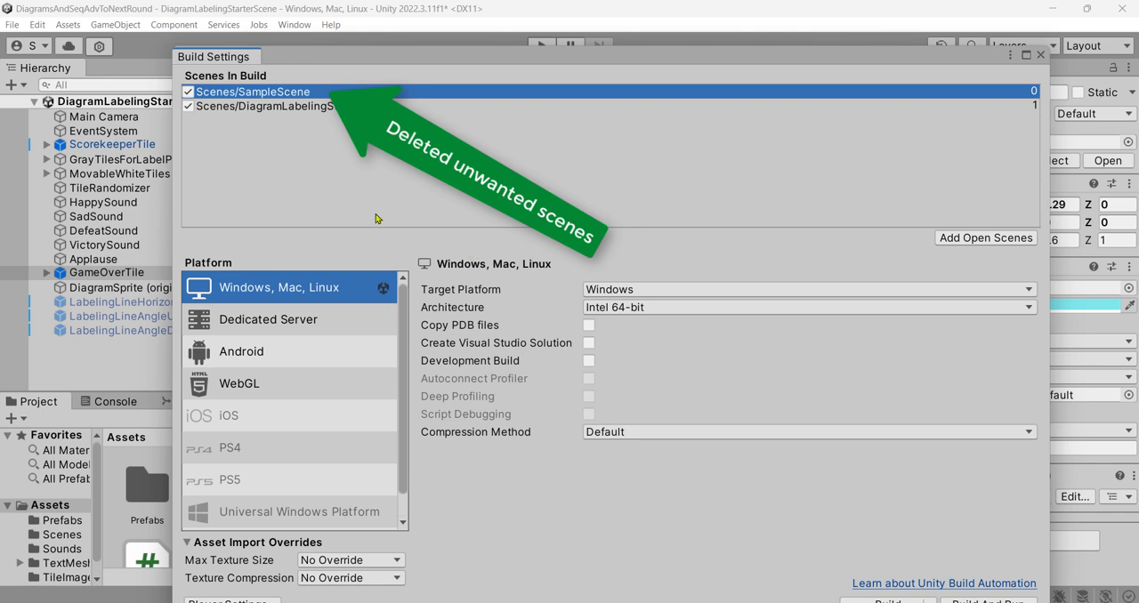
key("Delete")
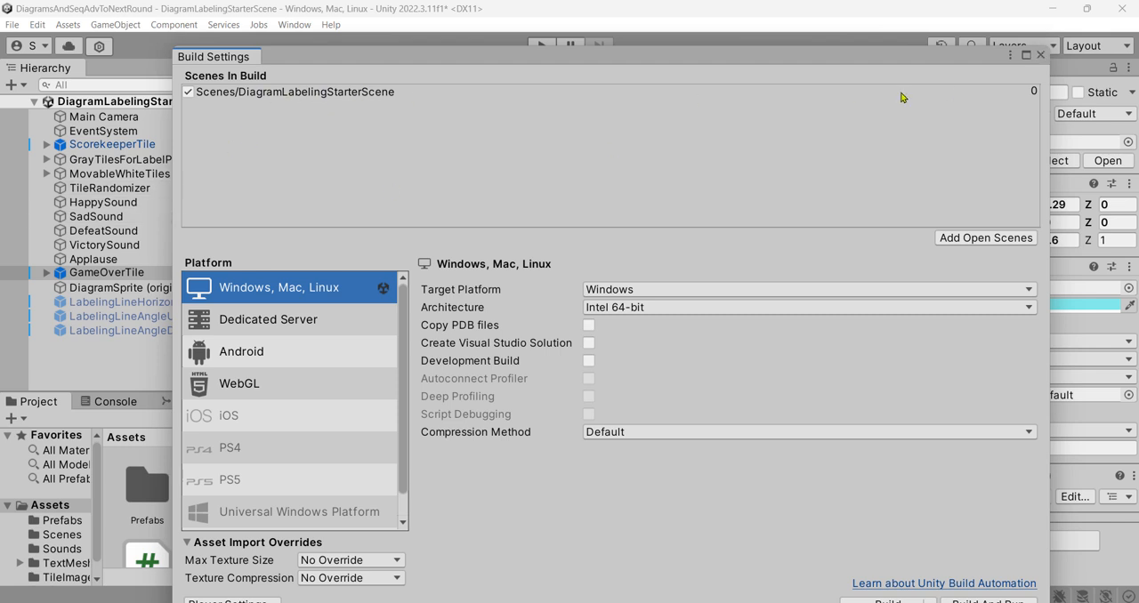
left_click(1041, 55)
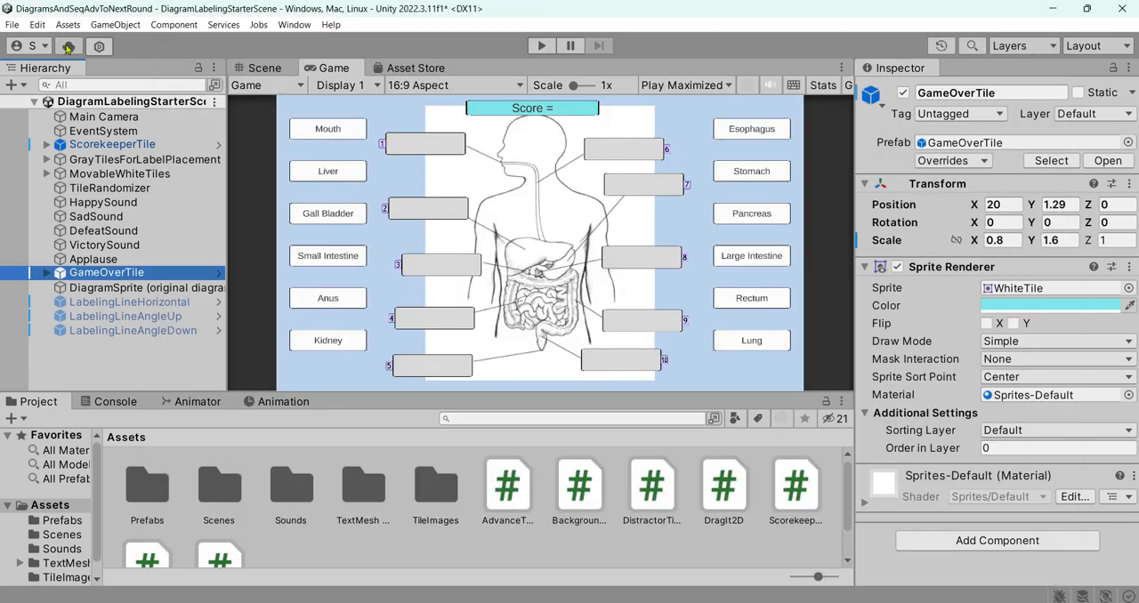
- Open the SeriesOfStepsStarterScene from the Scenes folder, saving the changes made to the current scene
left_click(12, 25)
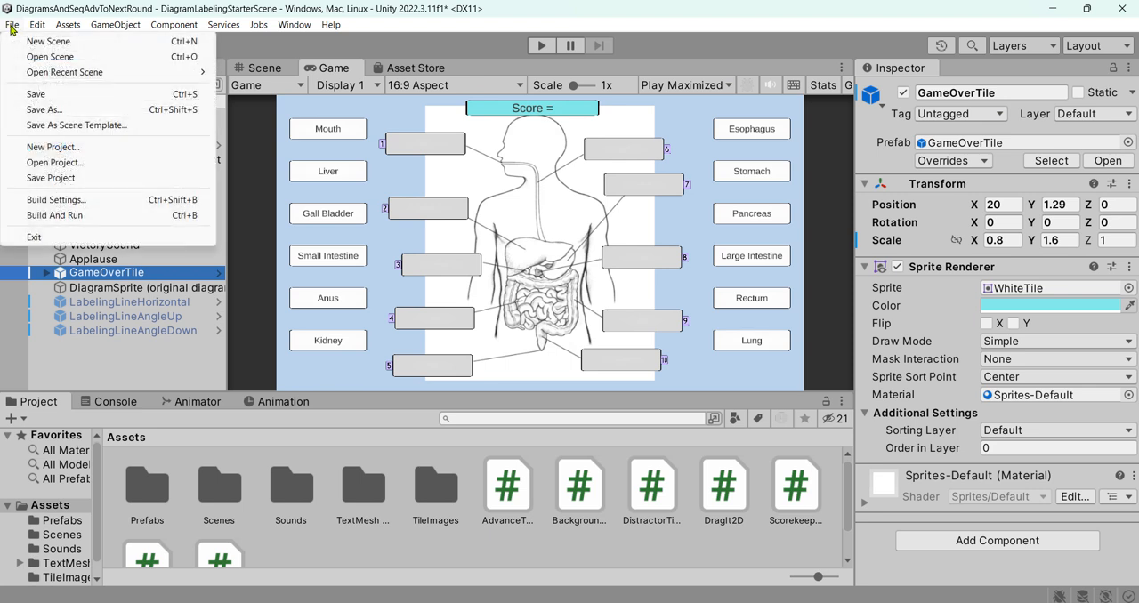
left_click(55, 58)
left_click(373, 176)
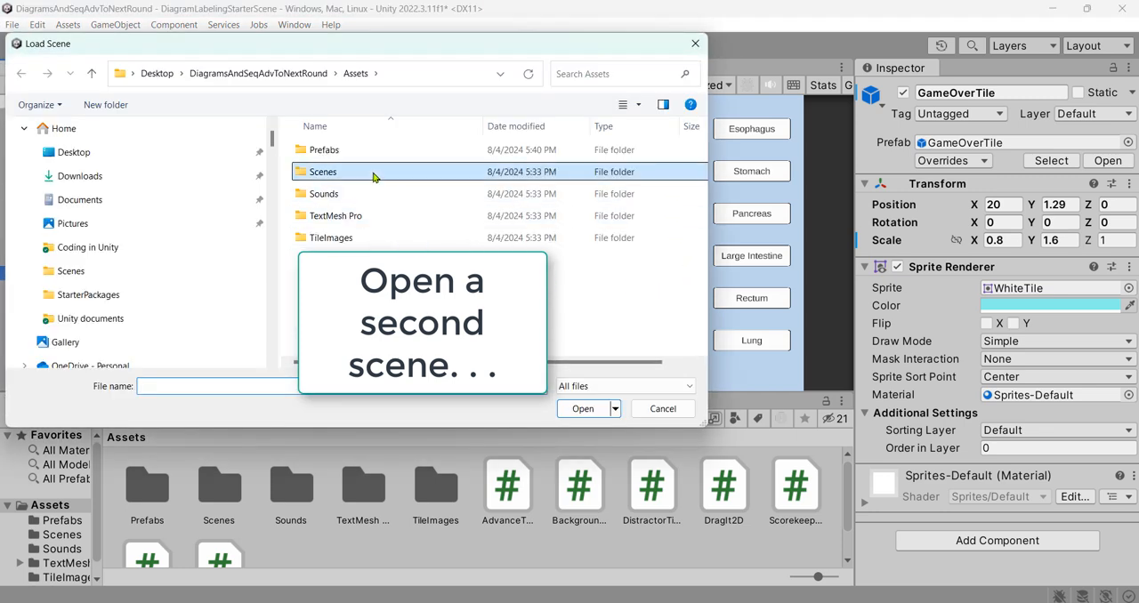
double_click(373, 175)
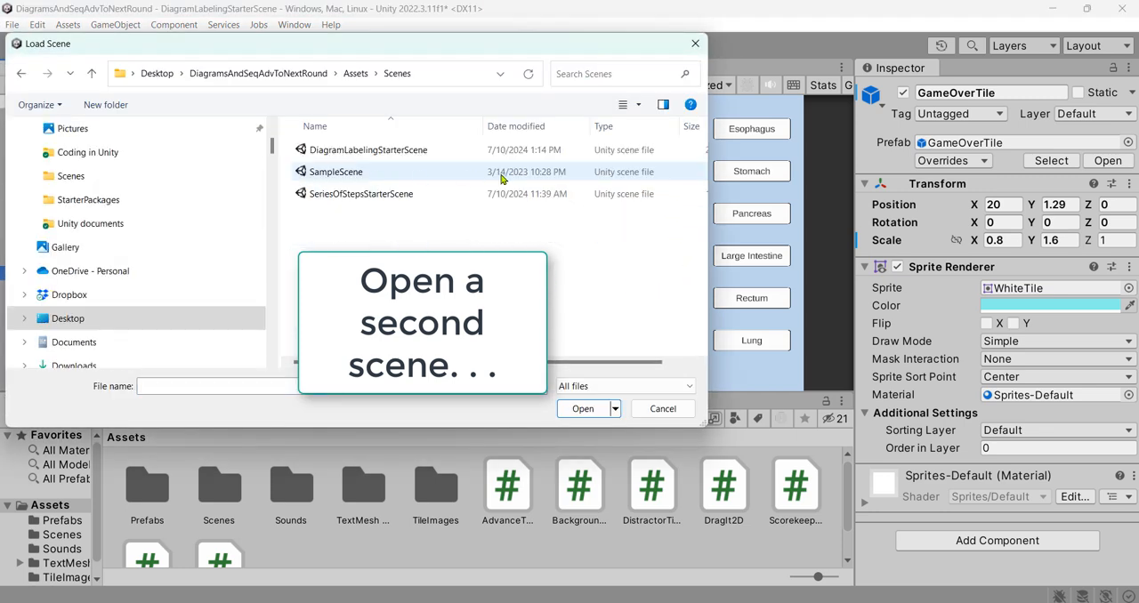
left_click(412, 196)
left_click(583, 409)
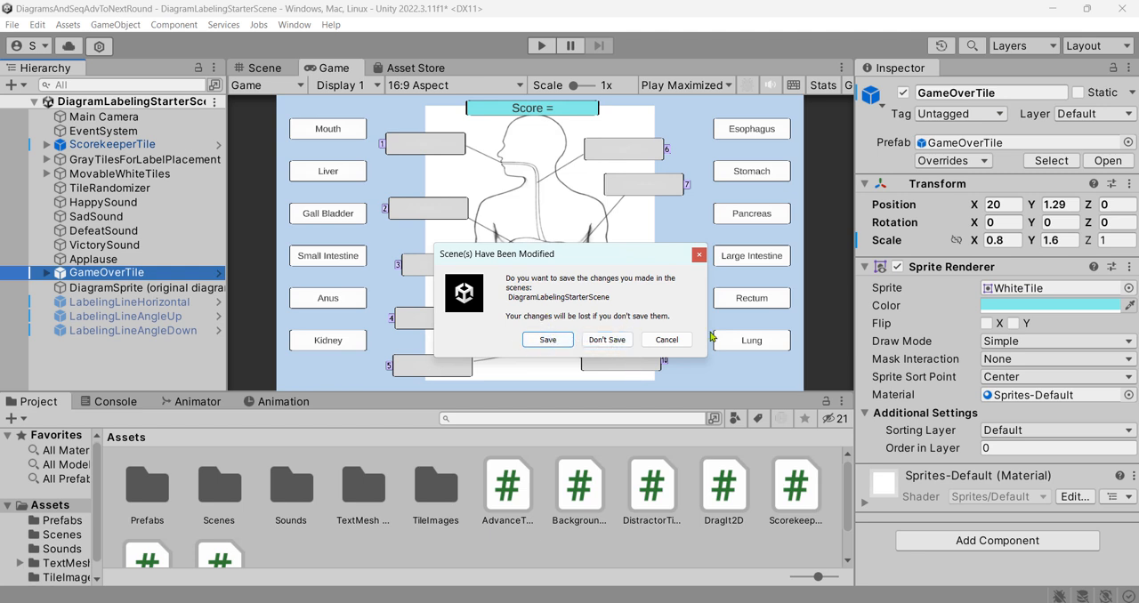
left_click(547, 340)
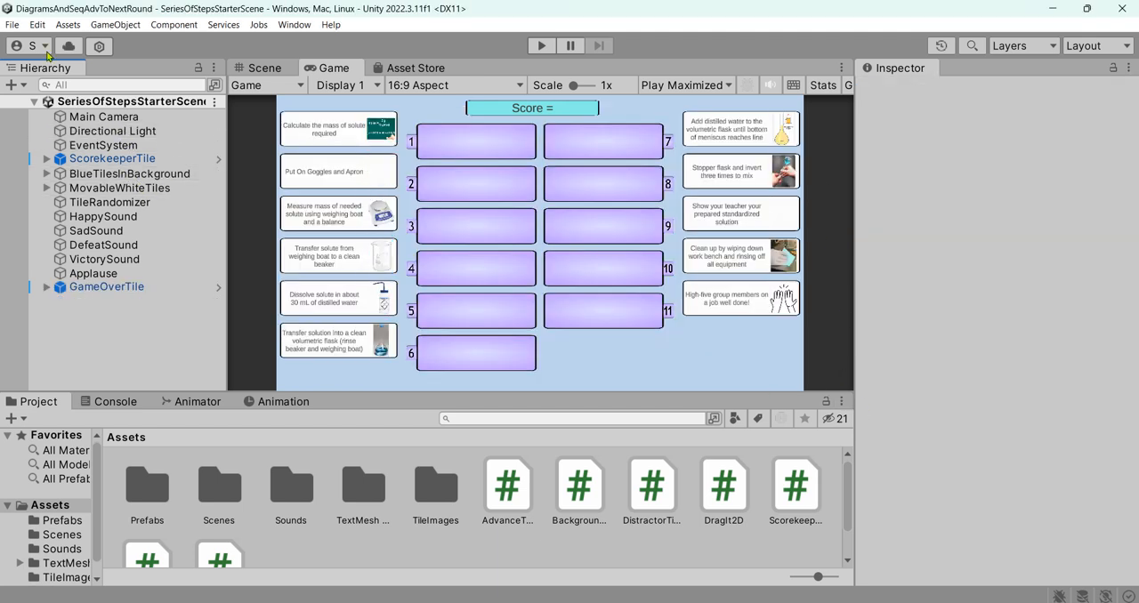
- Add the open SeriesOfStepsStarterScene to the scenes in the build settings and close the settings
left_click(13, 26)
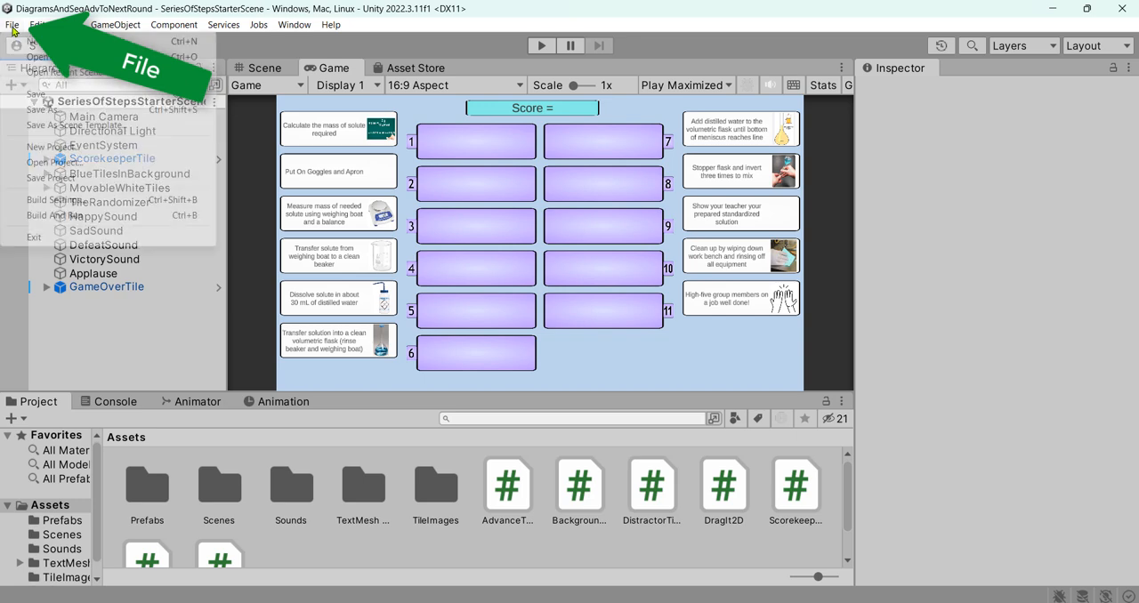
left_click(119, 202)
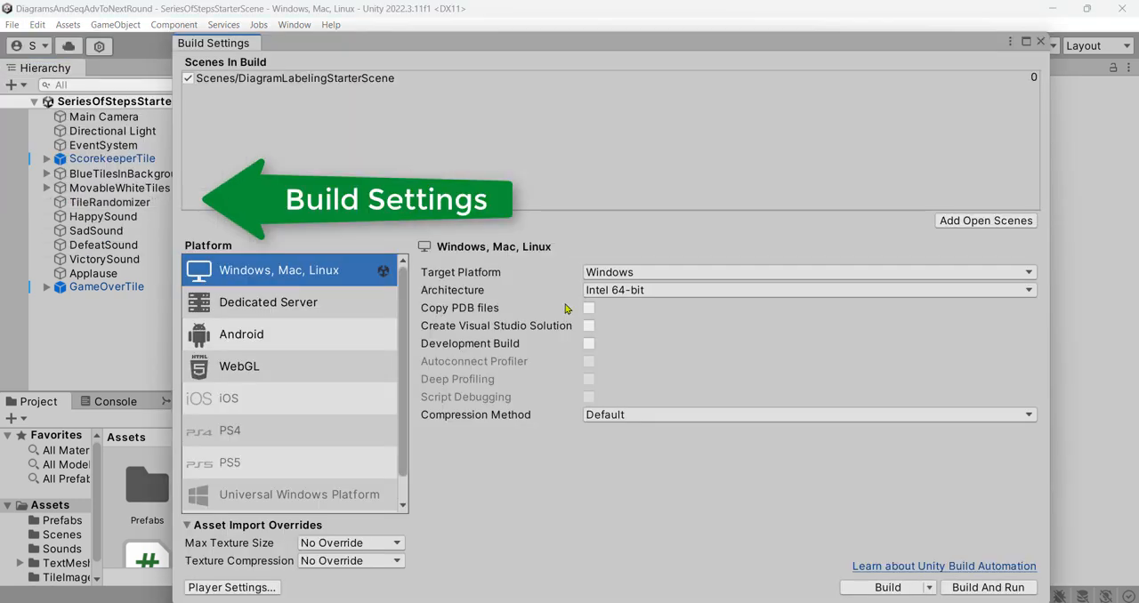
left_click(994, 226)
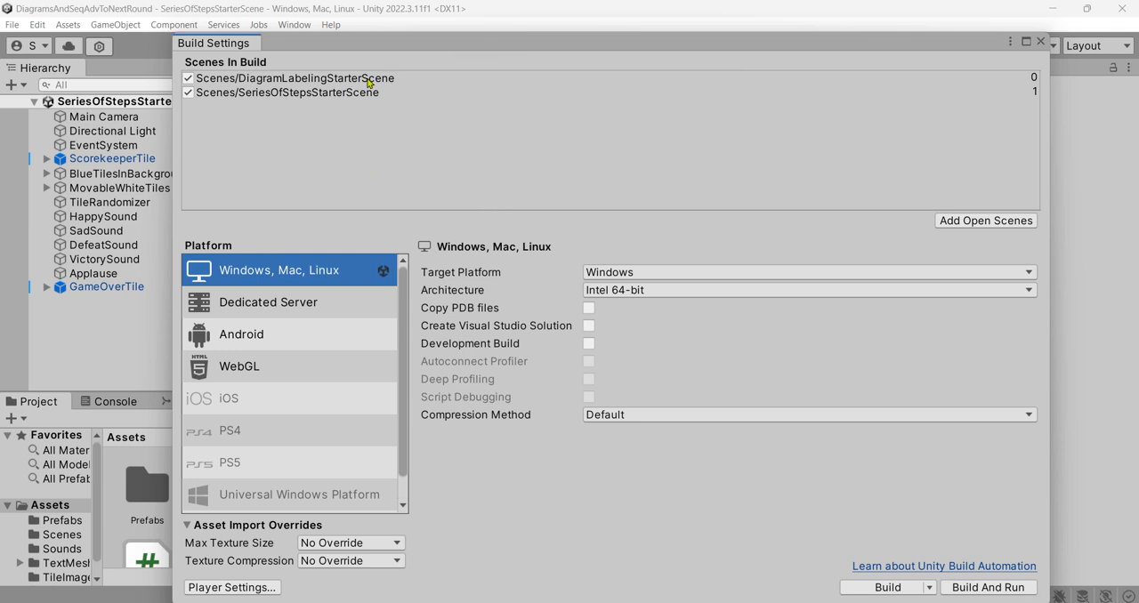
left_click(1040, 42)
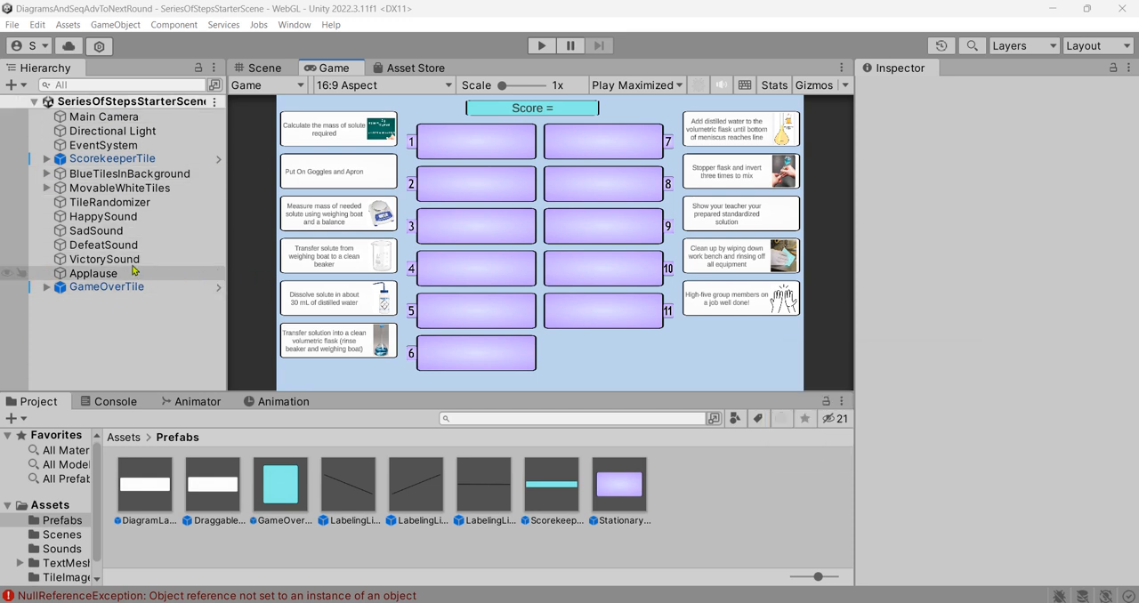
- Reopen the DiagramLabelingStarterScene and inspect the ScorekeeperTile's Scorekeeper Script settings
left_click(13, 25)
left_click(62, 59)
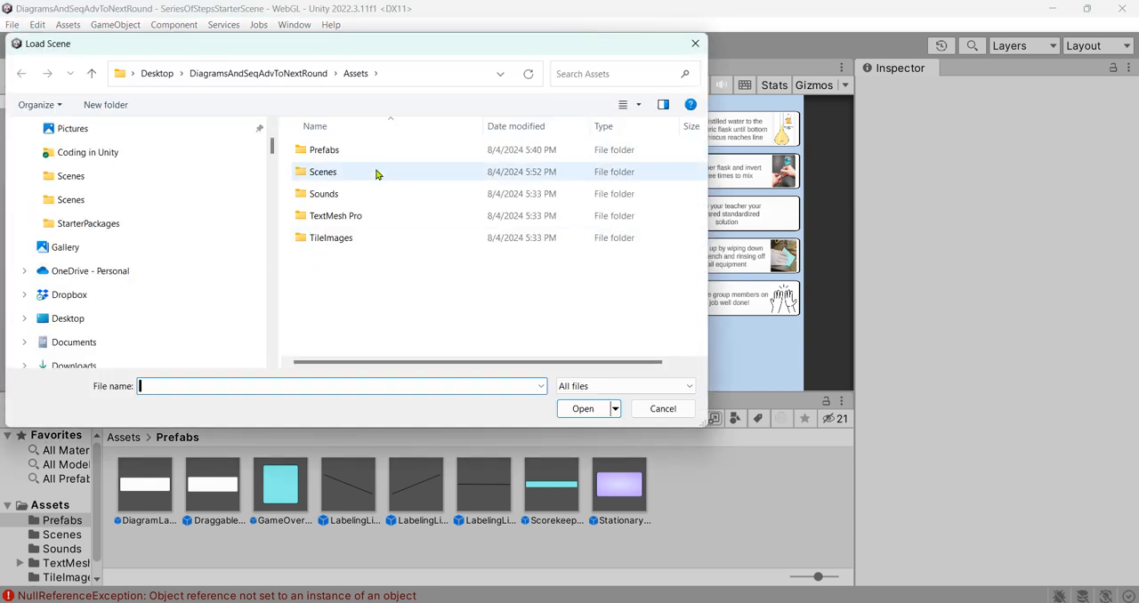
double_click(375, 174)
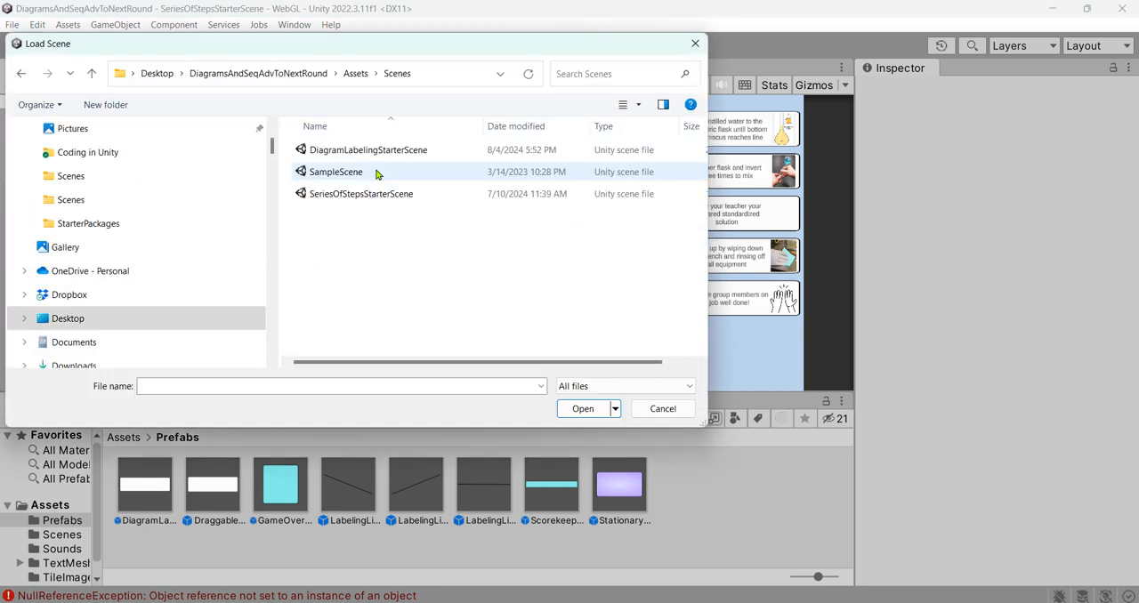
double_click(419, 151)
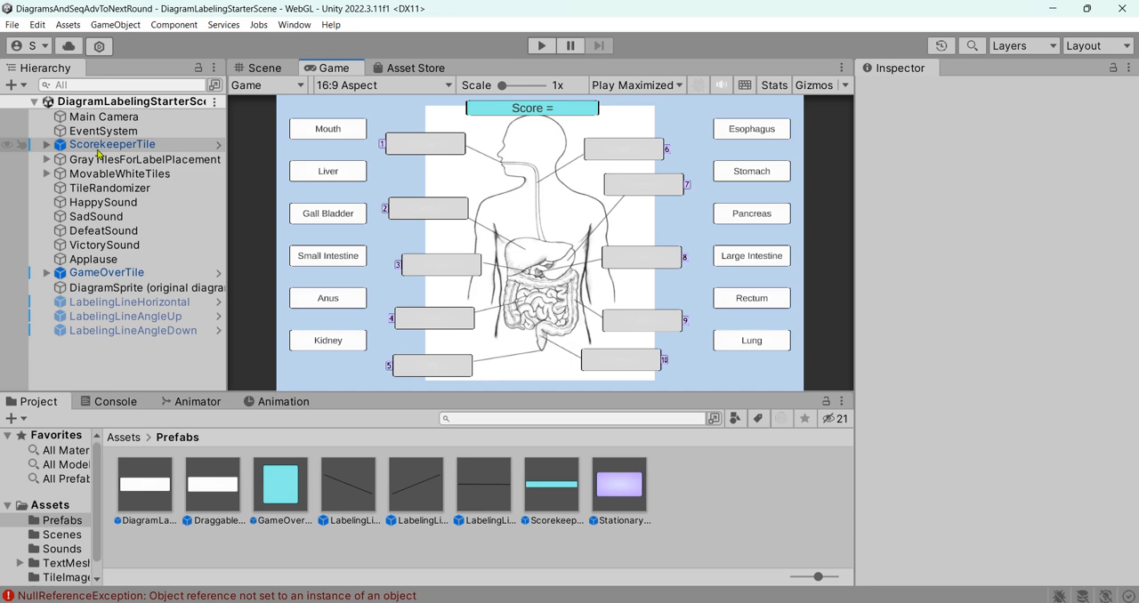
left_click(173, 146)
scroll(970, 267, "down", 3)
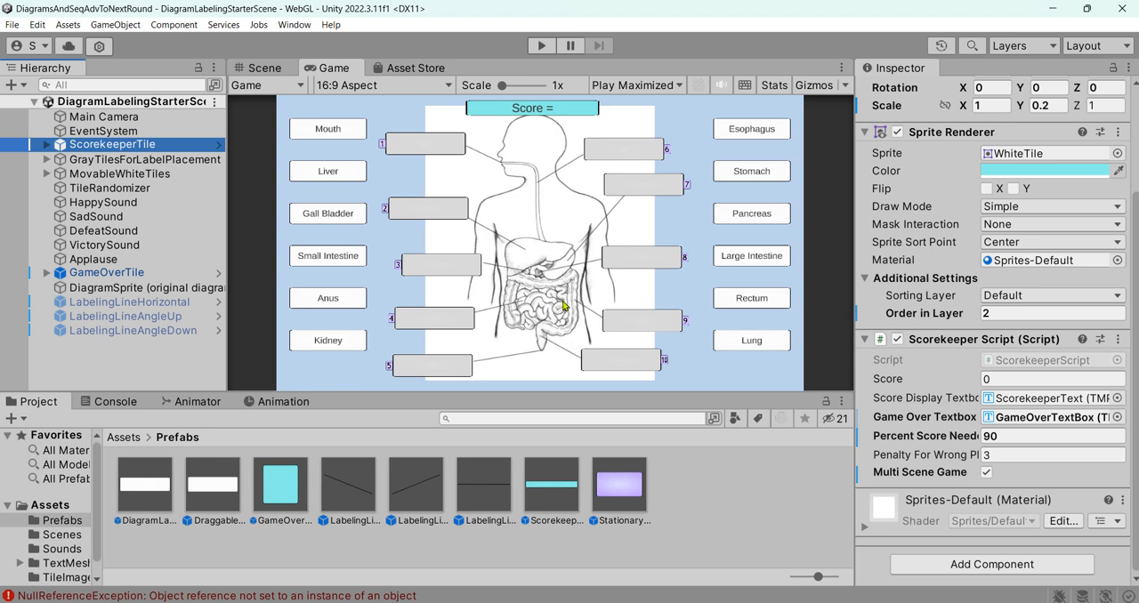
- Run the game and place the Rectum, Mouth, Pancreas and Small Intestine labels on tiles 10, 1, 8 and 4
left_click(541, 46)
left_click_drag(218, 151, 711, 544)
left_click_drag(233, 437, 394, 181)
left_click_drag(237, 230, 759, 372)
left_click_drag(907, 290, 380, 464)
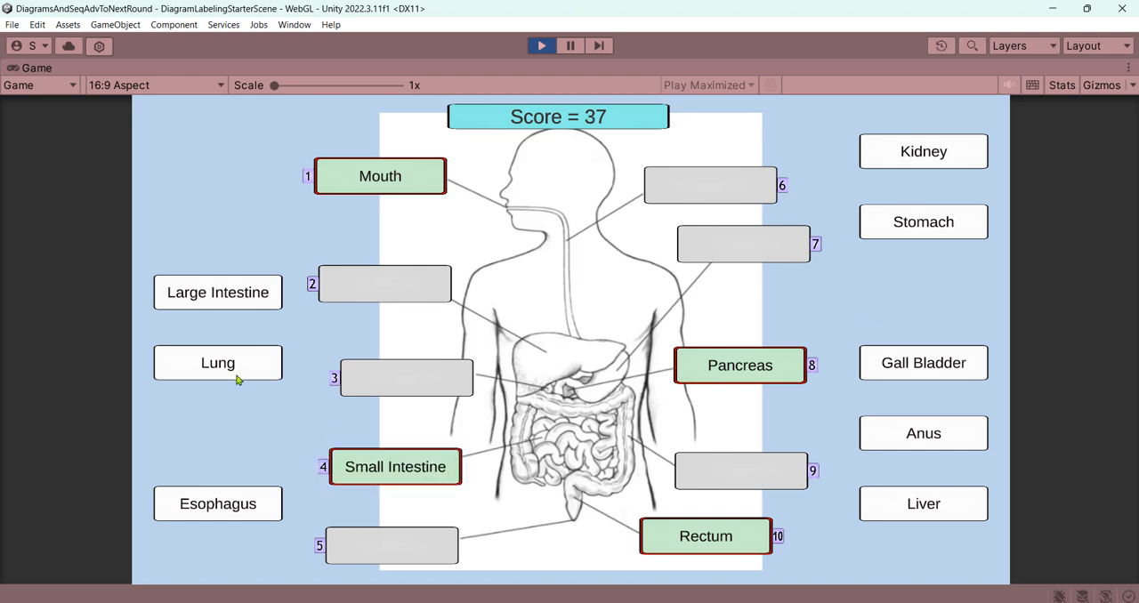
- Place the Large Intestine label on tile 9 and Anus on tile 5, and try the Liver label on tile 7
left_click_drag(218, 292, 739, 471)
left_click_drag(924, 433, 392, 545)
left_click_drag(882, 501, 748, 271)
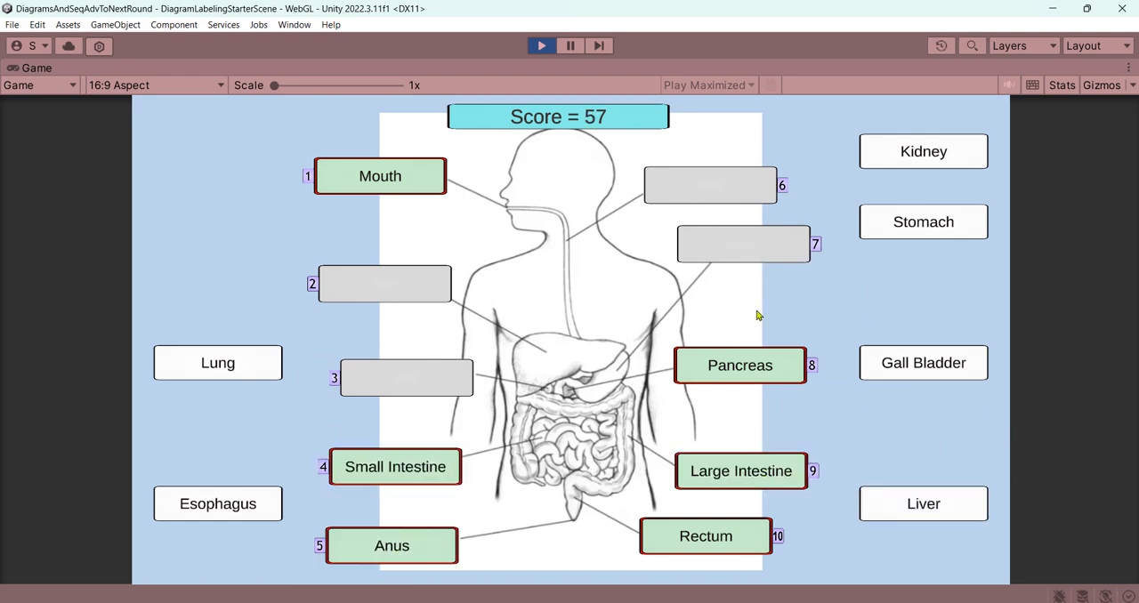
- Place the Liver, Stomach, Gall Bladder and Esophagus labels on tiles 2, 7, 3 and 6, and advance to the next scene
left_click_drag(917, 504, 385, 283)
left_click_drag(906, 224, 789, 250)
left_click_drag(924, 363, 381, 376)
left_click_drag(234, 506, 691, 183)
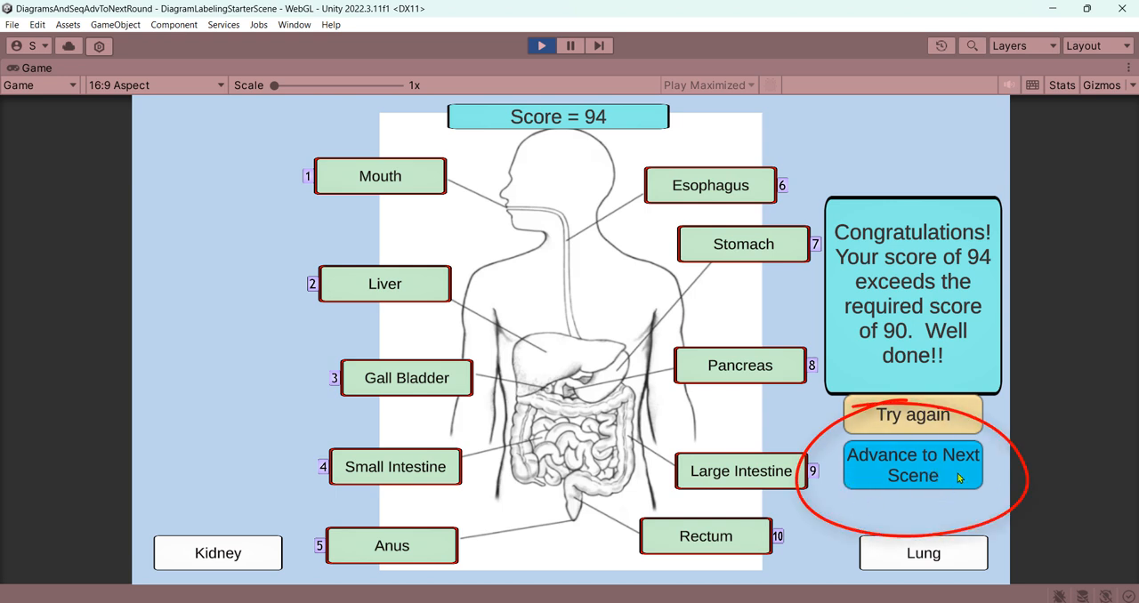
left_click(958, 476)
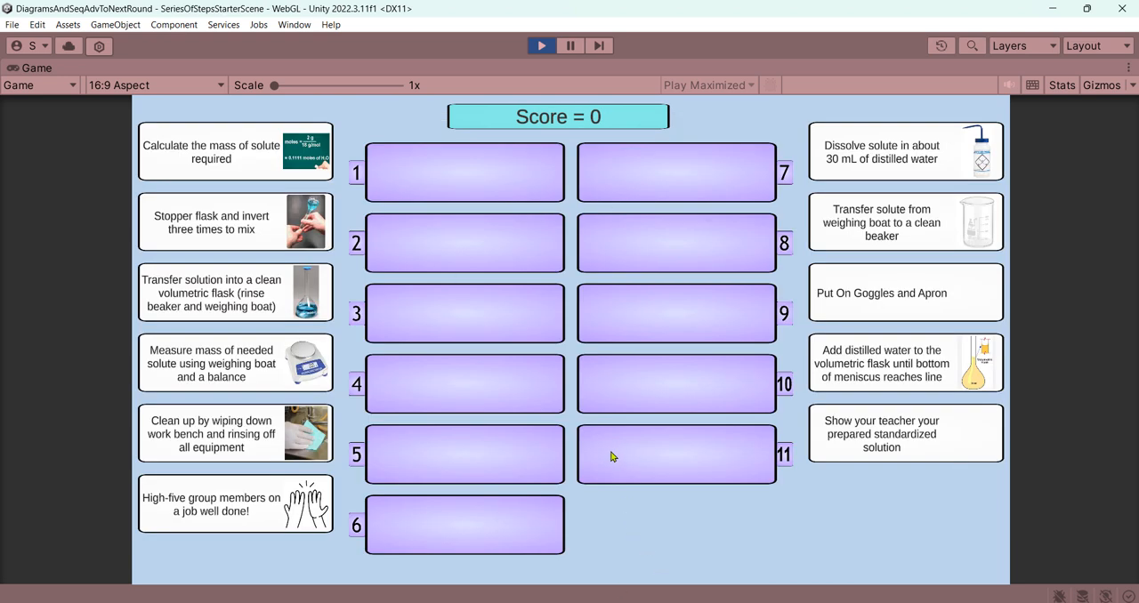
- Pause the running game and enable Multi Scene Game on the ScorekeeperTile of the SeriesOfStepsStarterScene
left_click(571, 45)
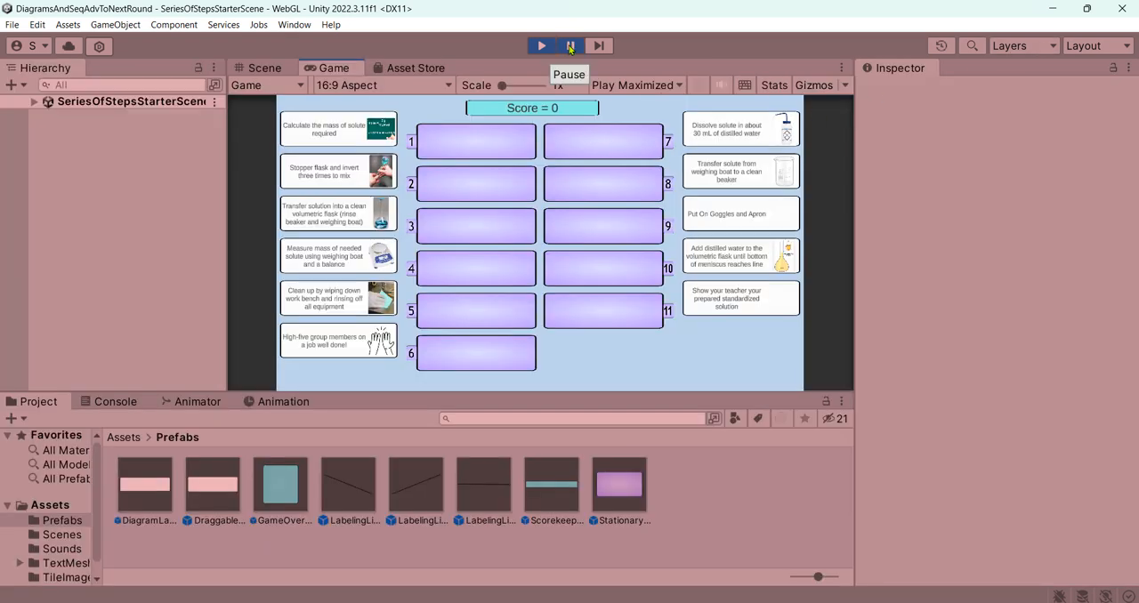
left_click(34, 103)
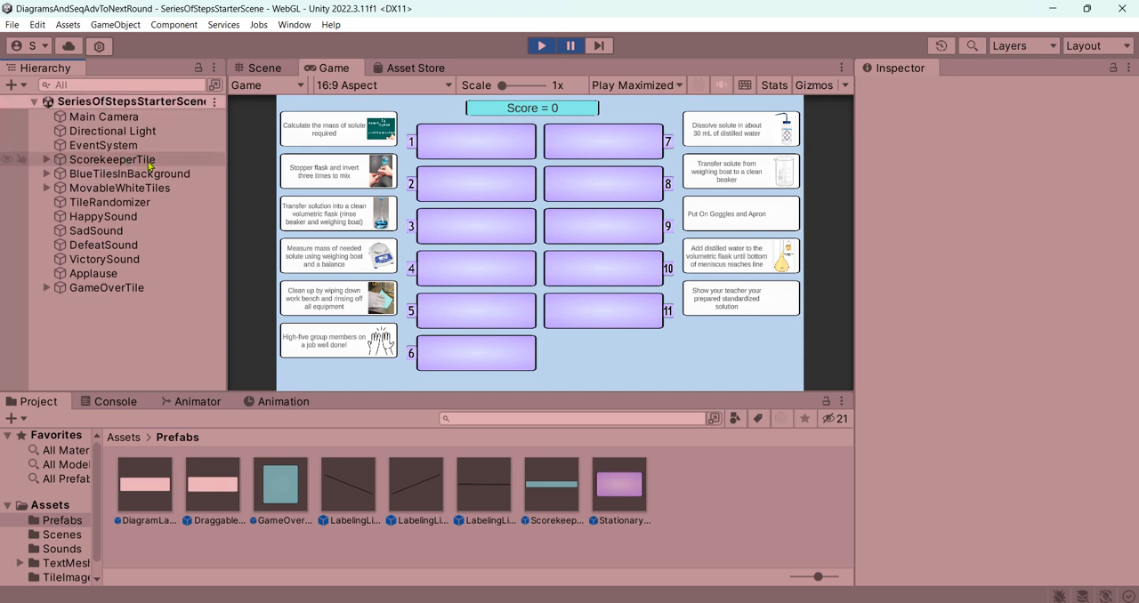
left_click(125, 165)
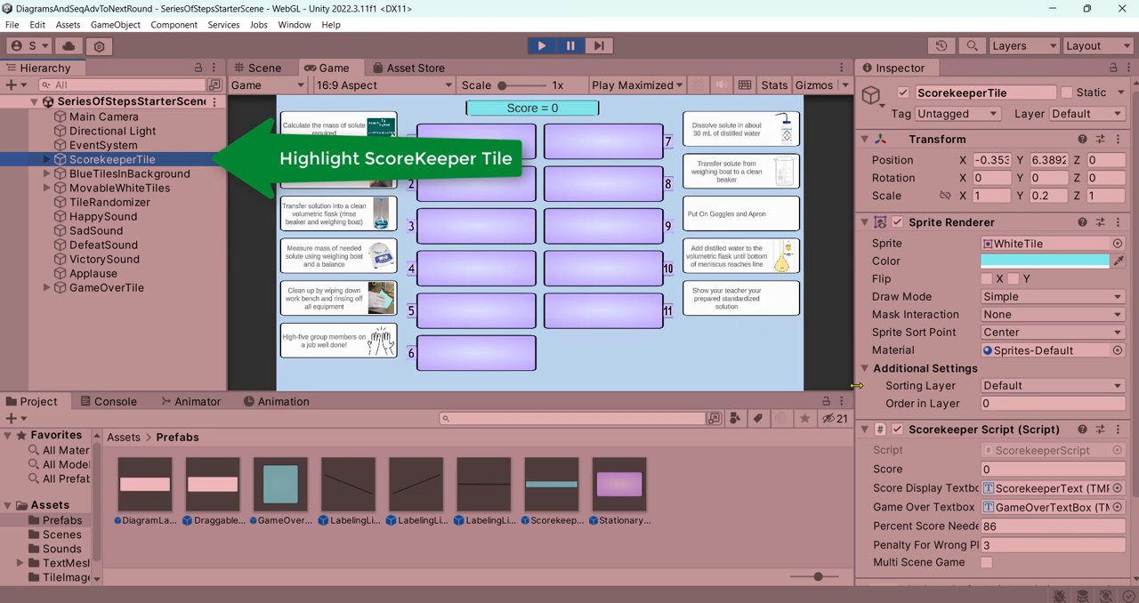
scroll(901, 376, "down", 2)
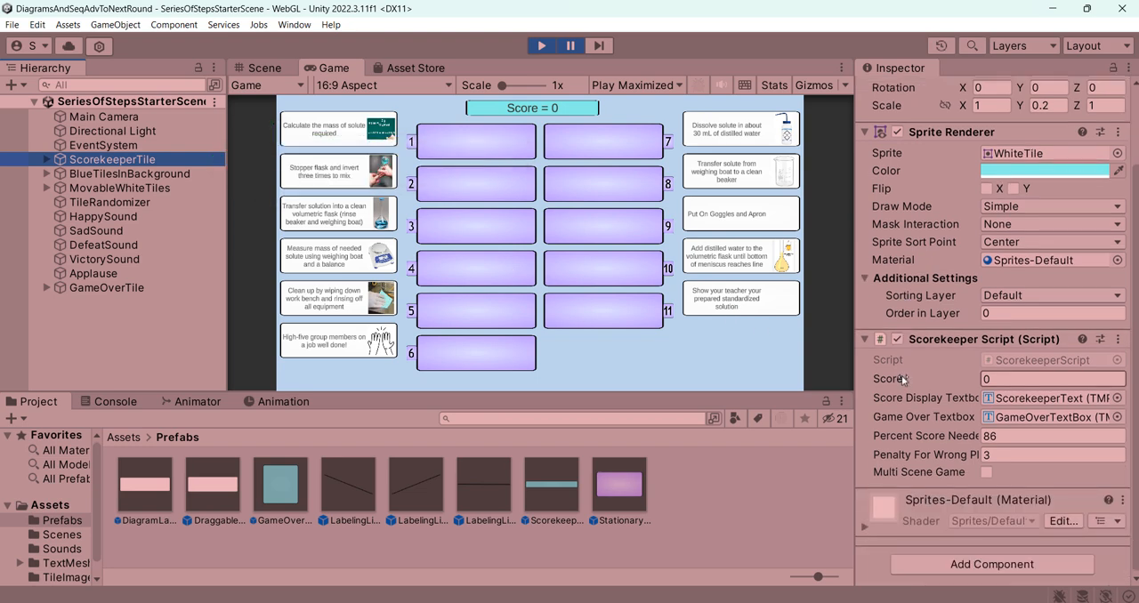
left_click(987, 473)
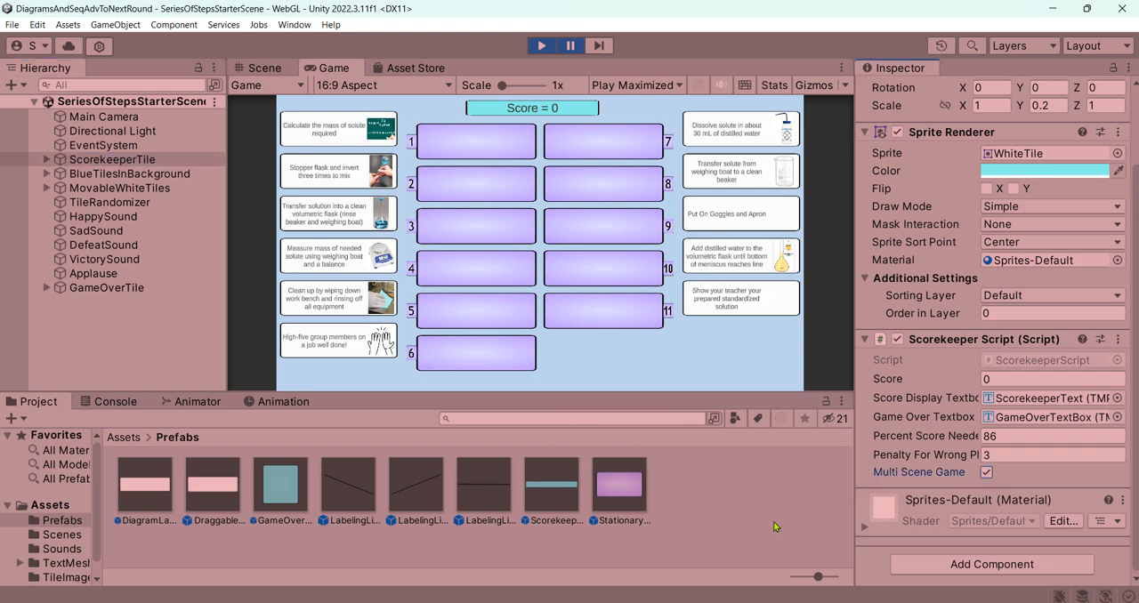